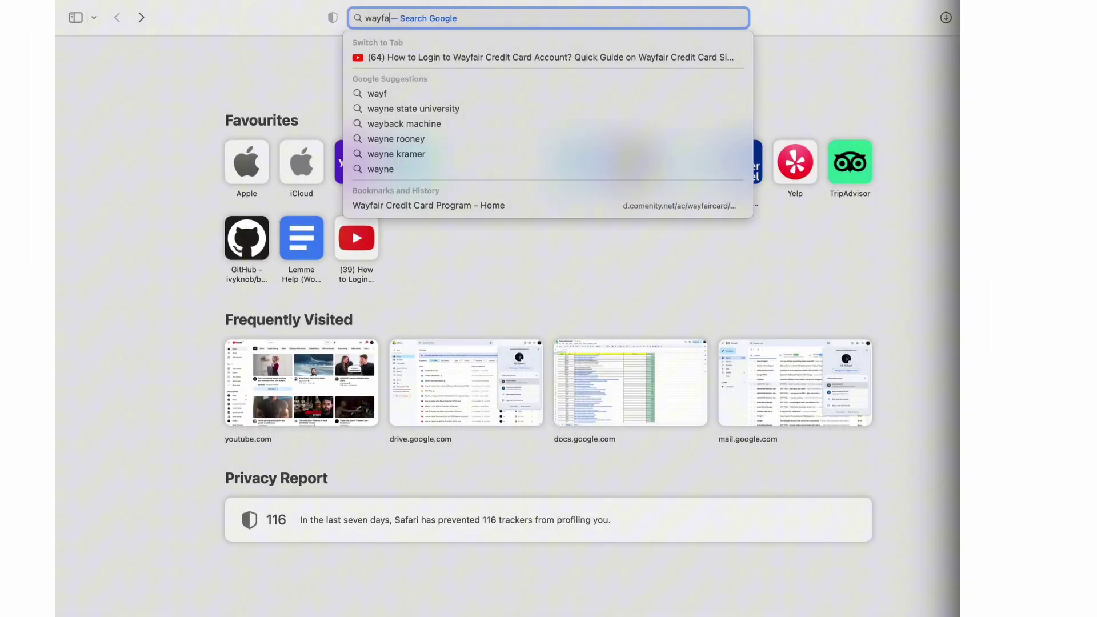
type("credit card ")
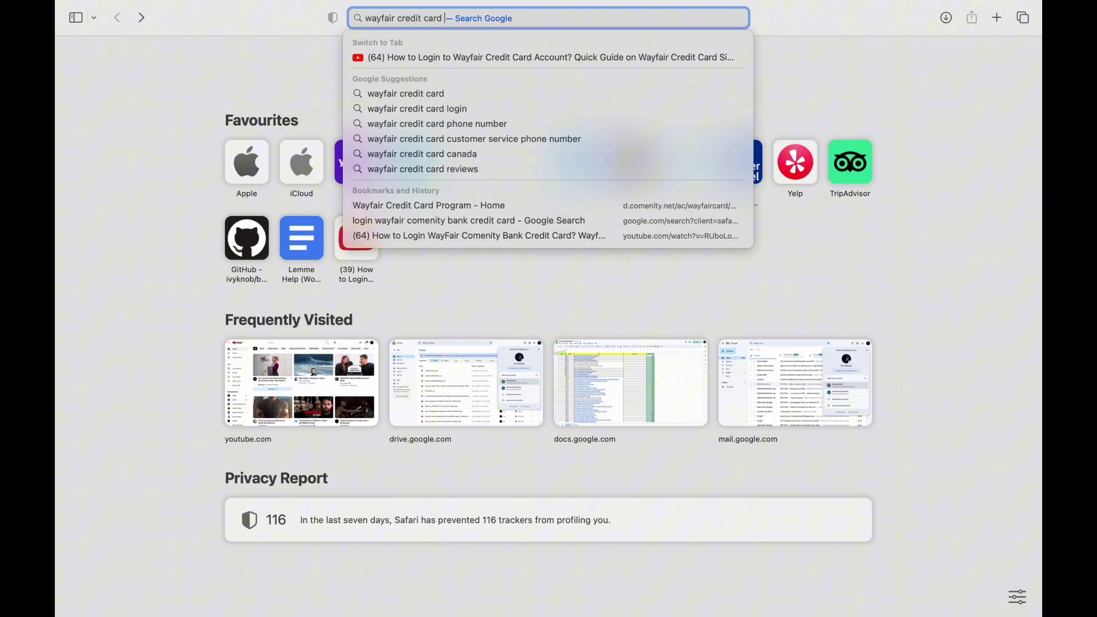
type("login")
- Run a Google search for 'wayfair credit card login' from the Safari address bar
key("Return")
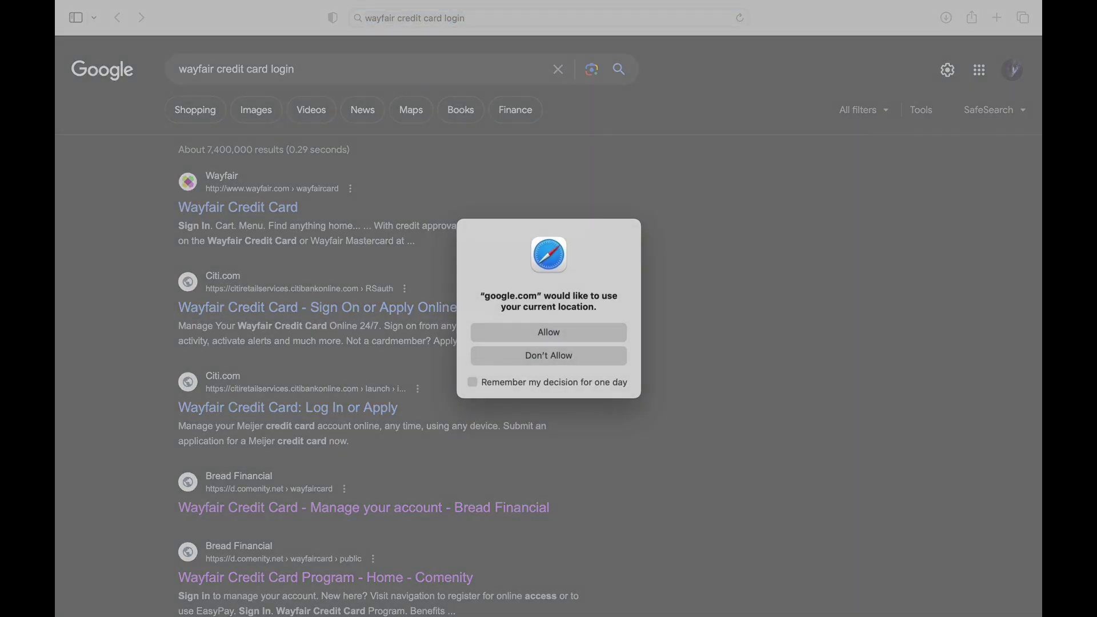
- Dismiss the location prompt, follow the Wayfair Credit Card result and continue to Wayfair's Sign In page
left_click(530, 337)
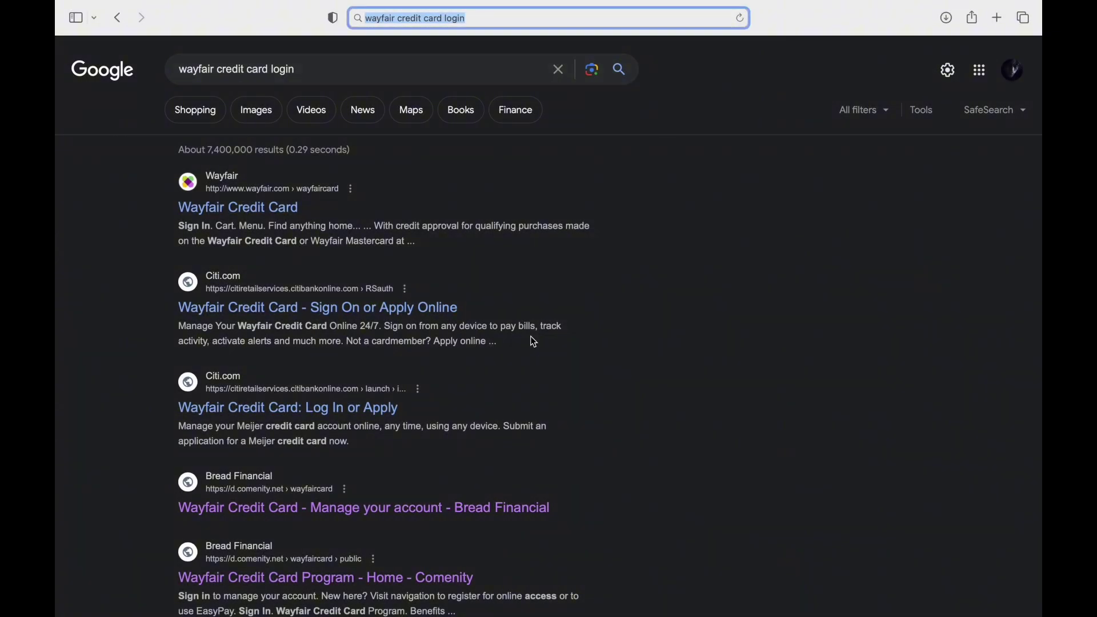
left_click(286, 208)
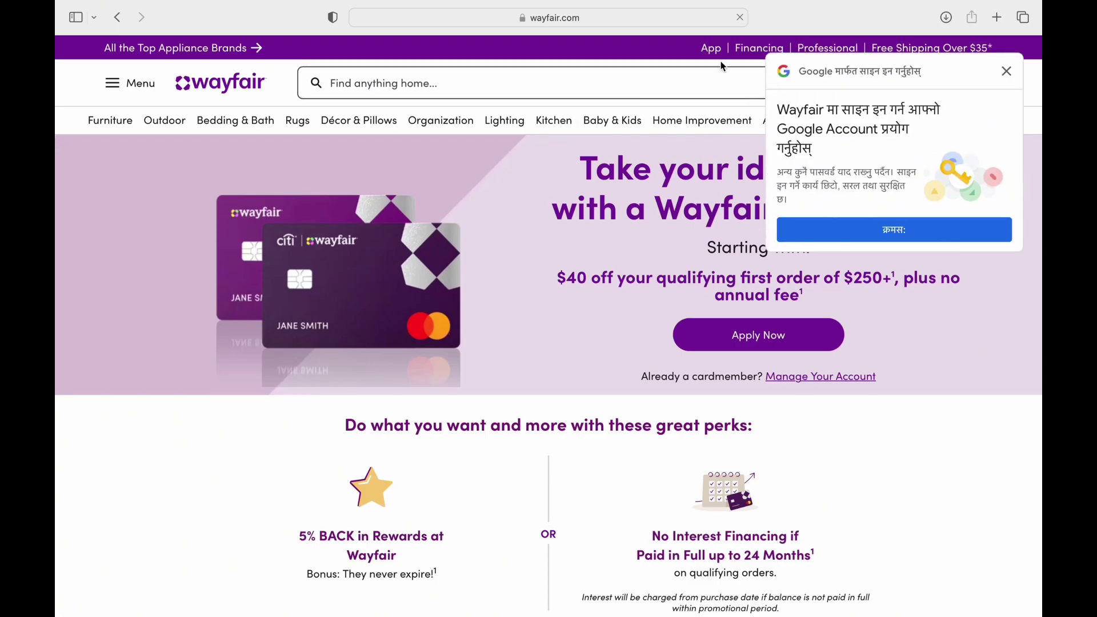
left_click(1008, 71)
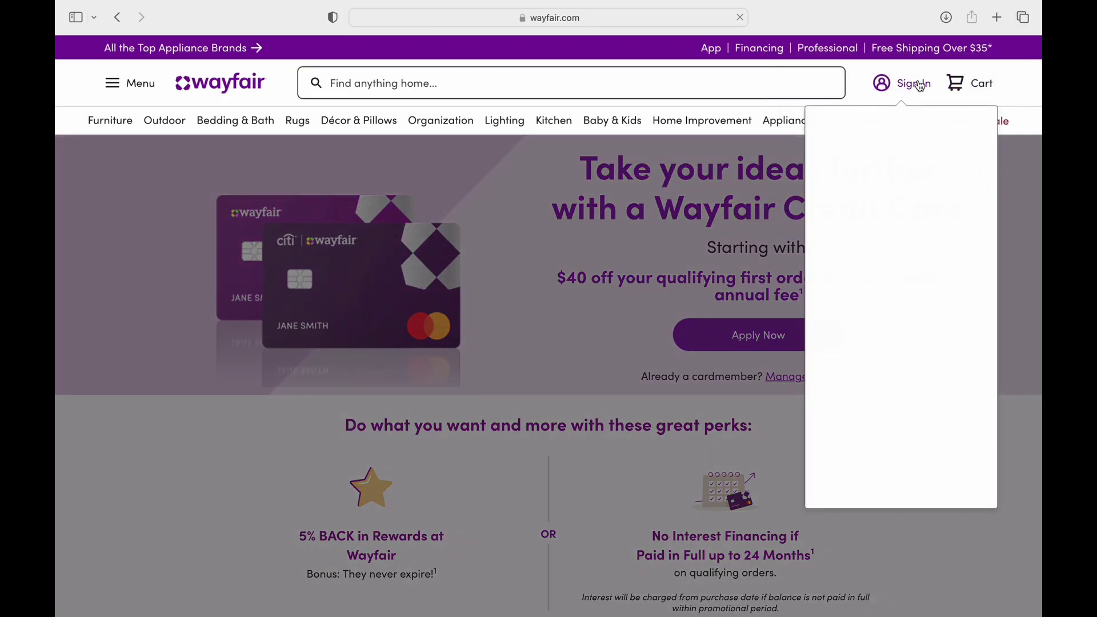
left_click(915, 82)
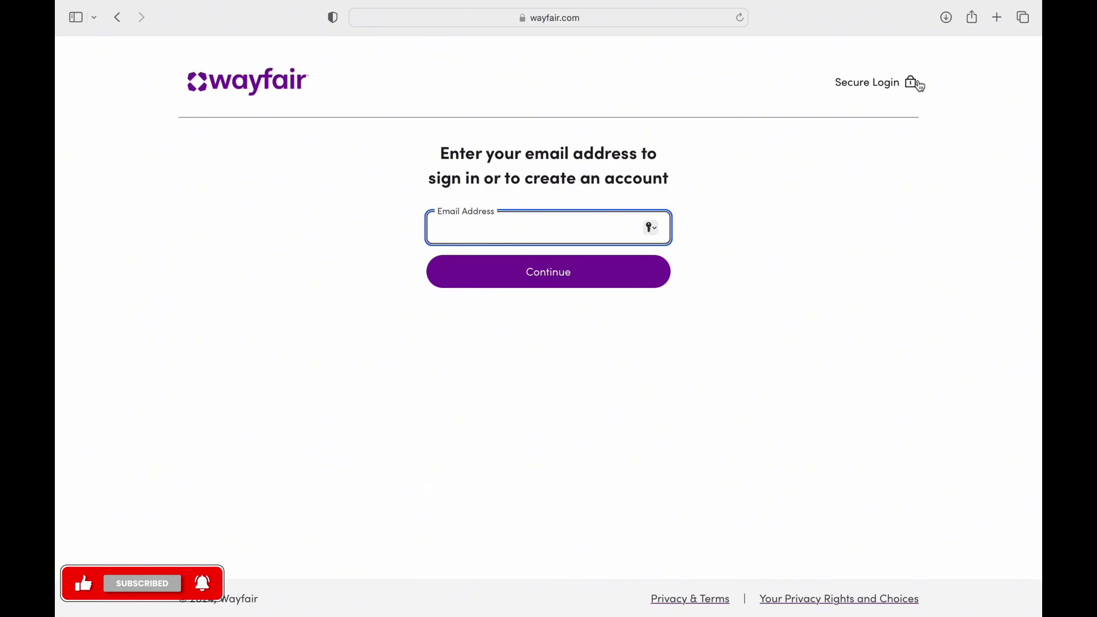
type("badec")
- Submit the corrected email address so Wayfair advances to the Create a Password step
key("BackSpace")
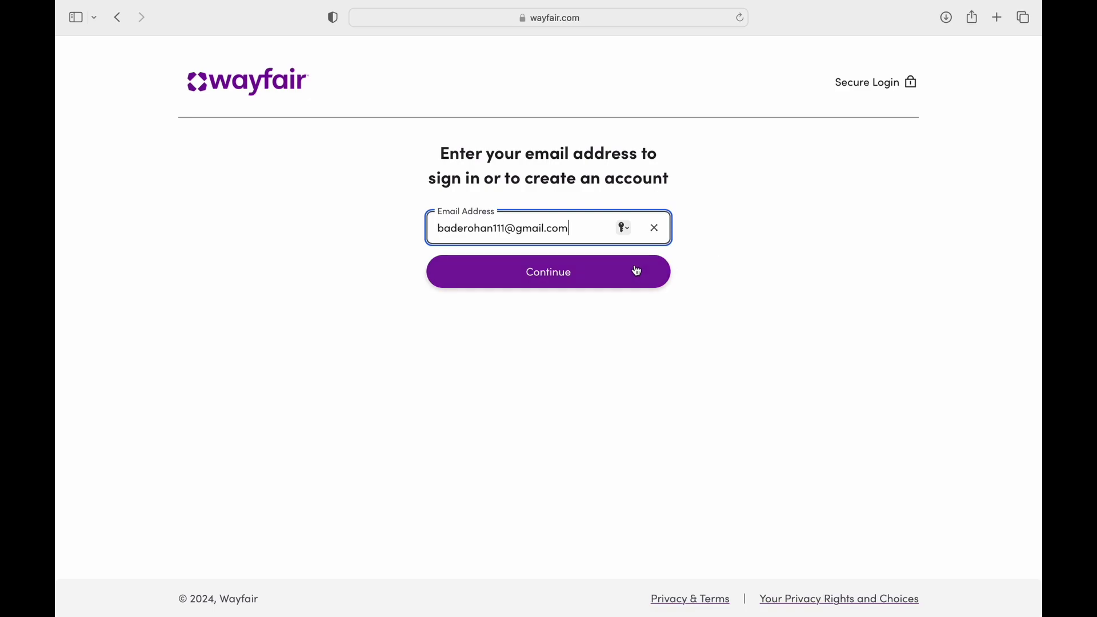
left_click(635, 271)
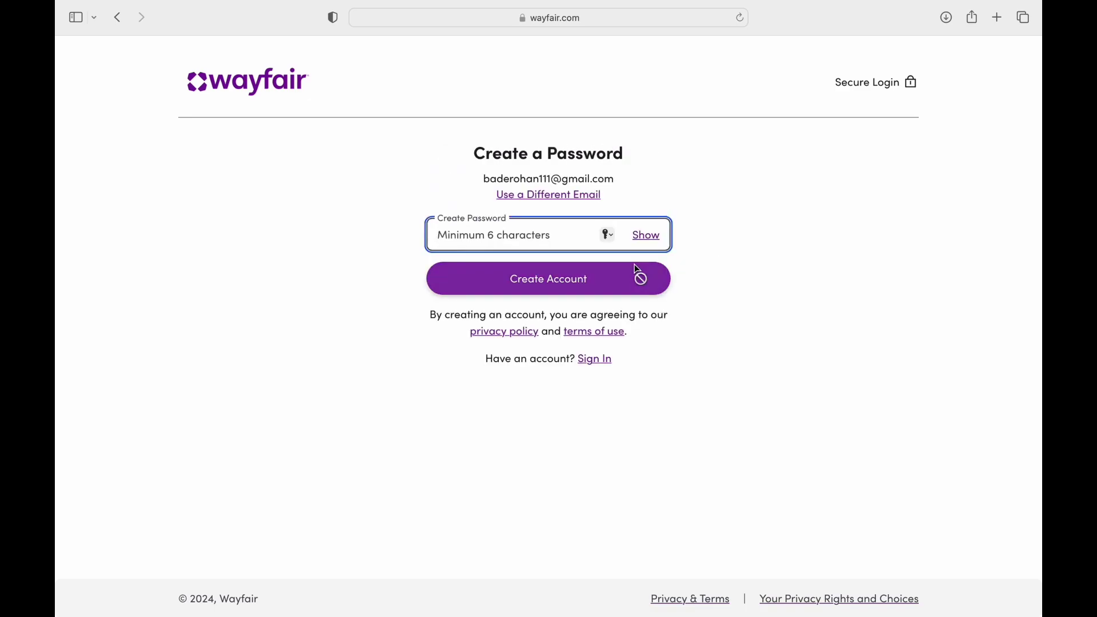